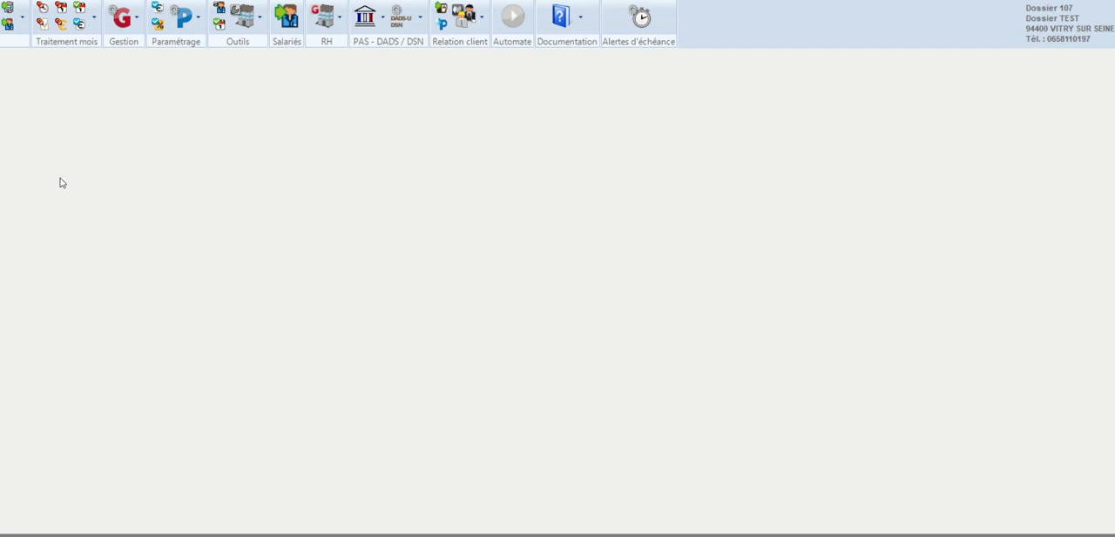
Step: Open the employee record of FORMATION Mandataire Social and delete its existing alert dated 01/01/2022
click(7, 26)
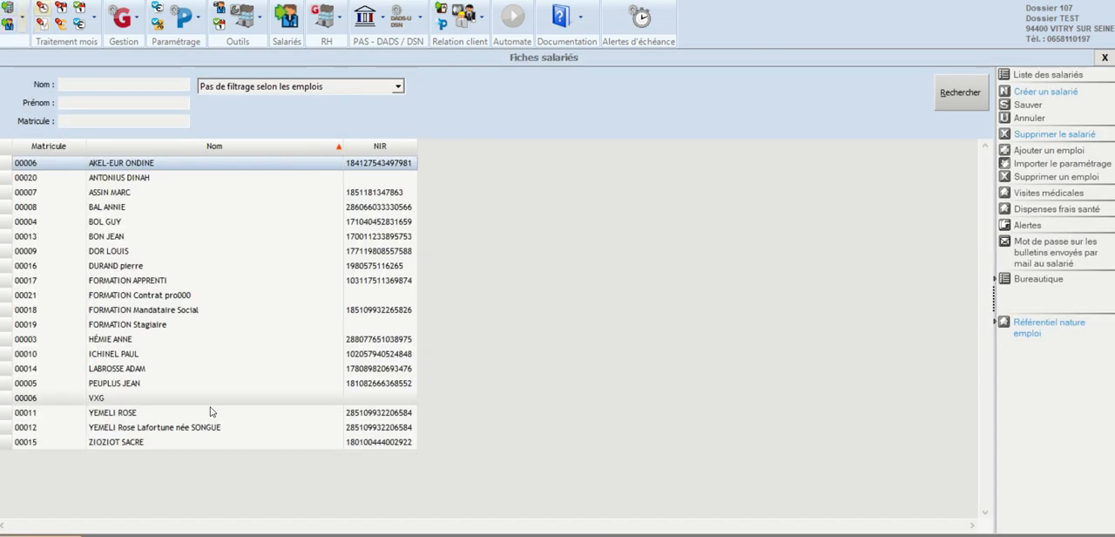
click(158, 314)
double_click(158, 314)
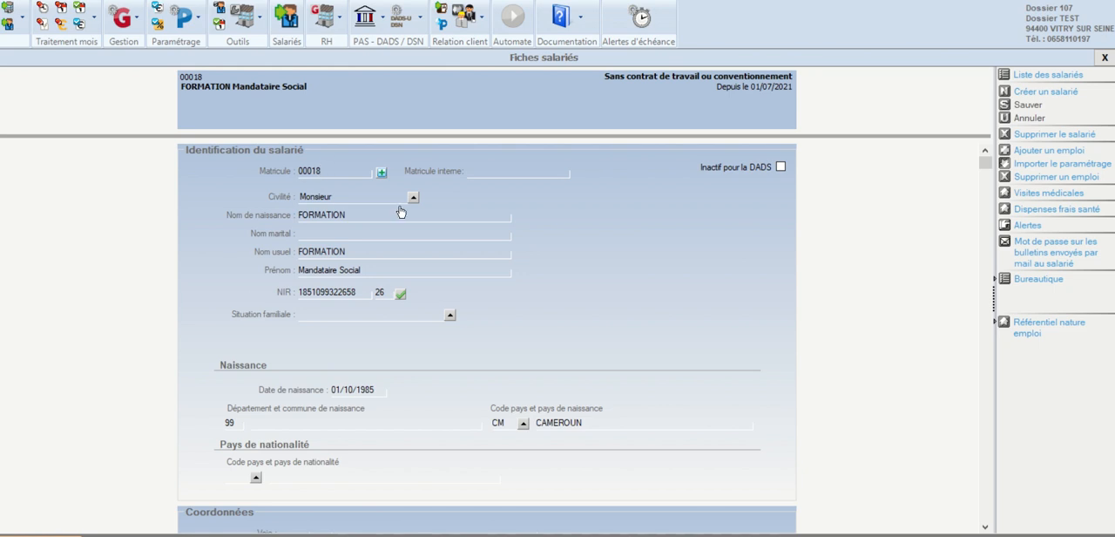
click(1024, 225)
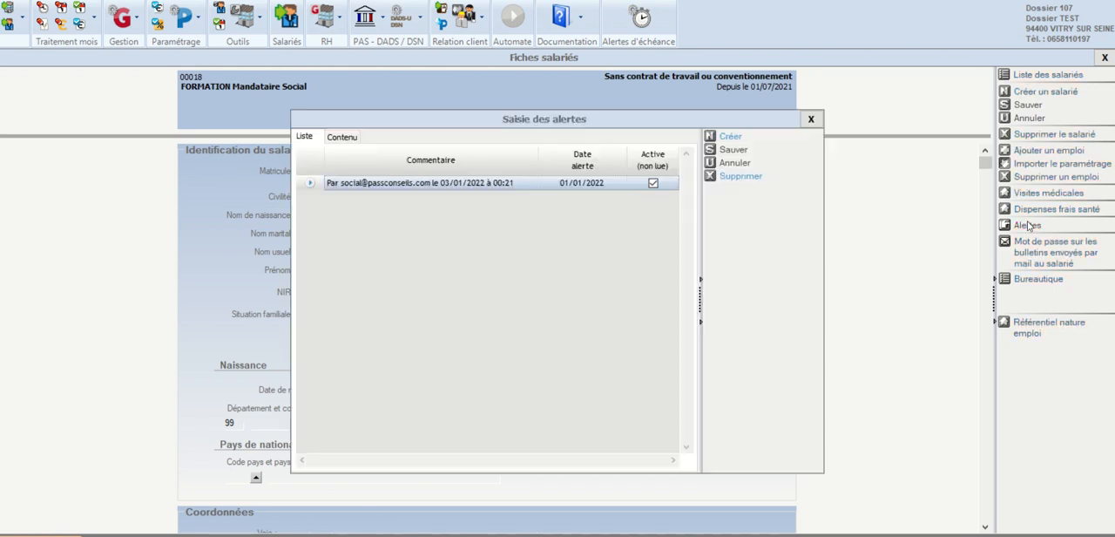
click(736, 175)
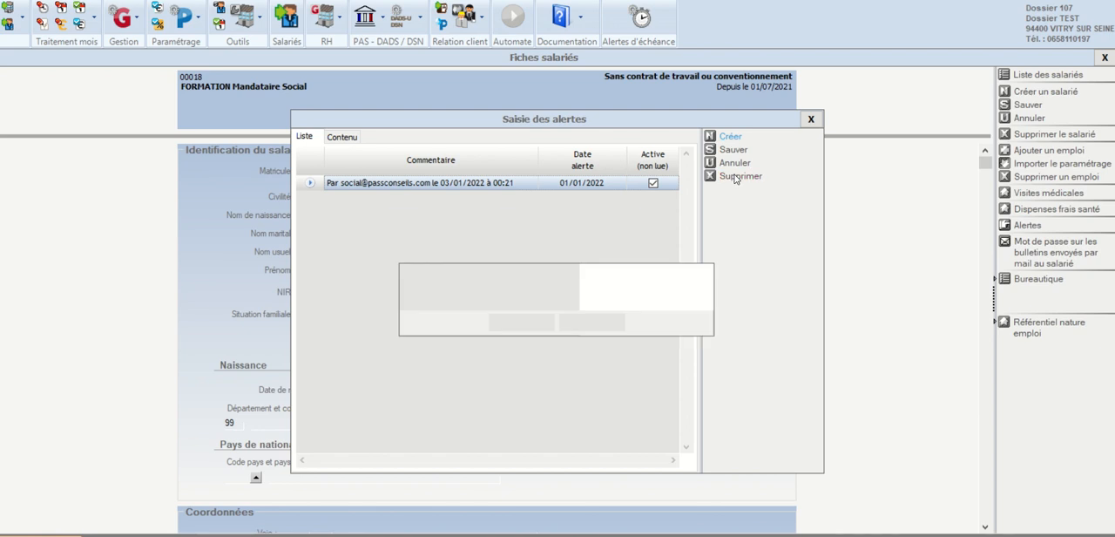
click(503, 327)
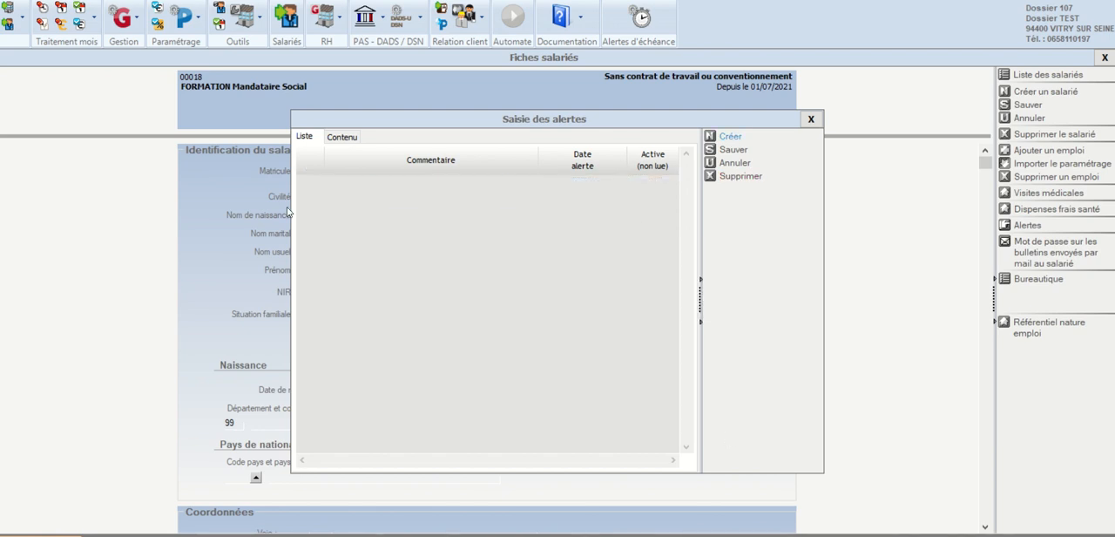
Step: Create an employee alert for period 07/2021 with the message "2500 NET", save it and close the employee record
click(730, 137)
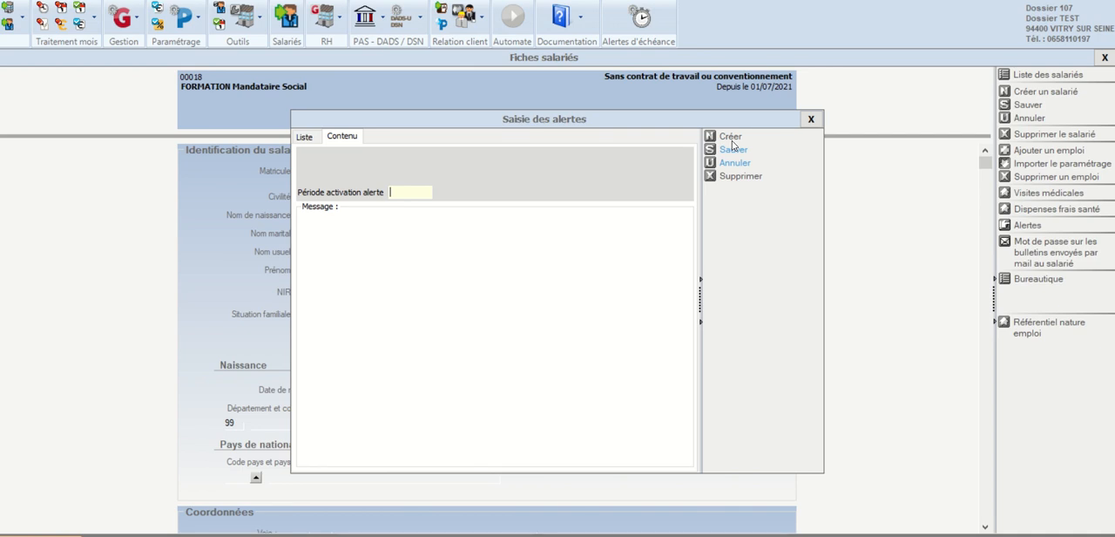
text(0721)
key(Tab)
text(25)
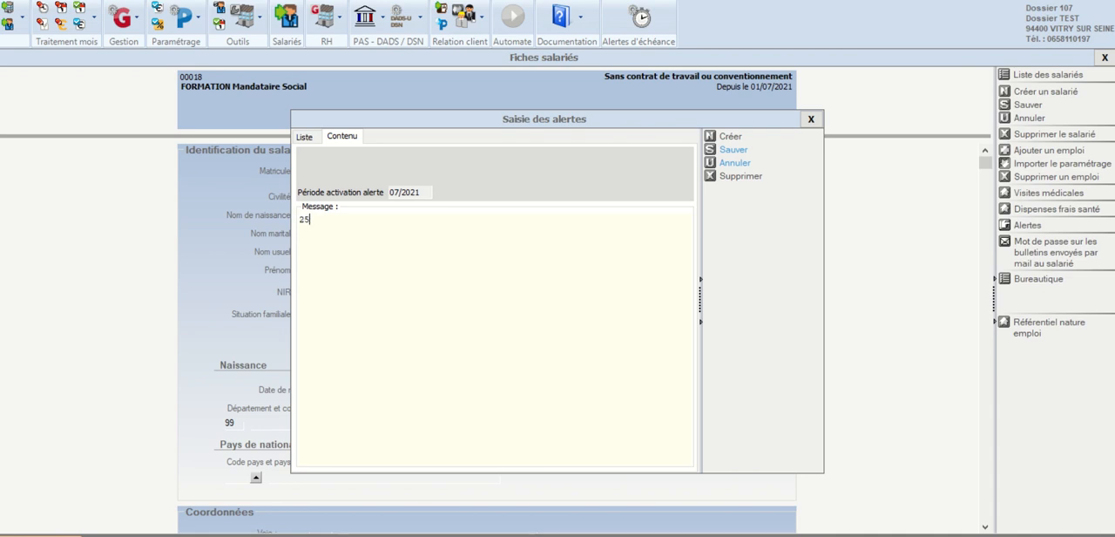
text(00 NET)
click(733, 152)
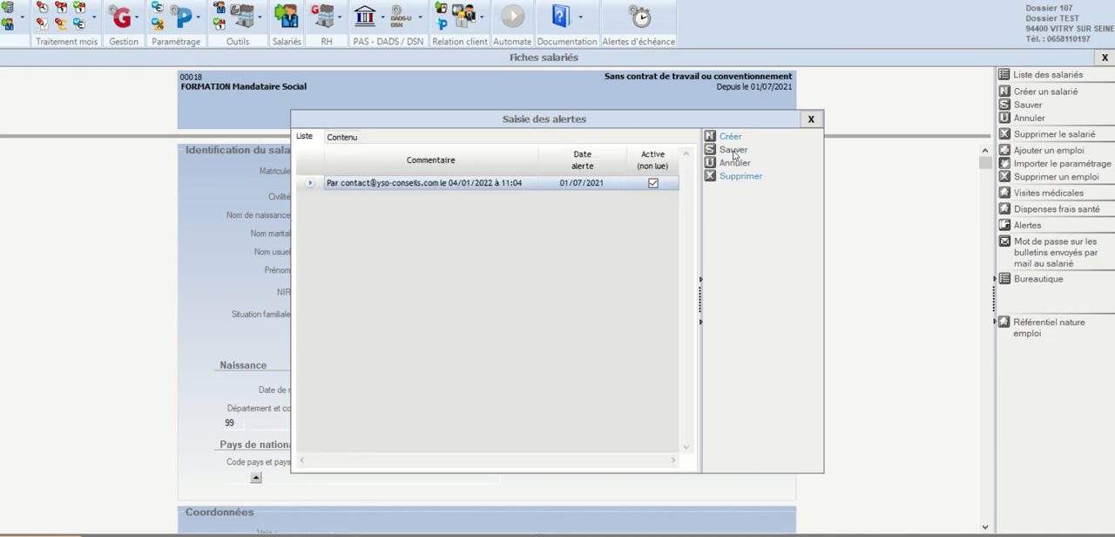
click(810, 120)
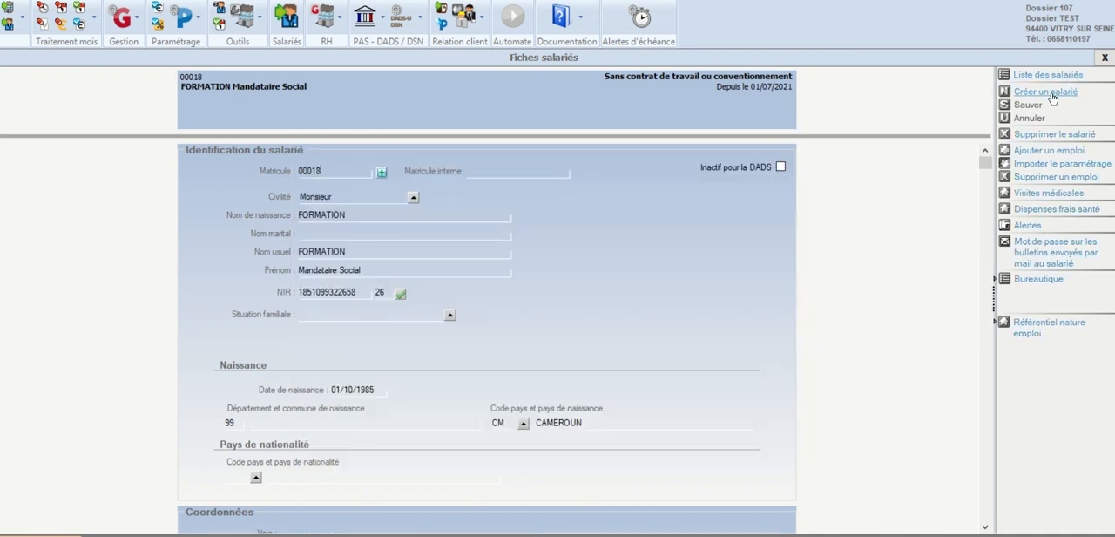
click(1102, 59)
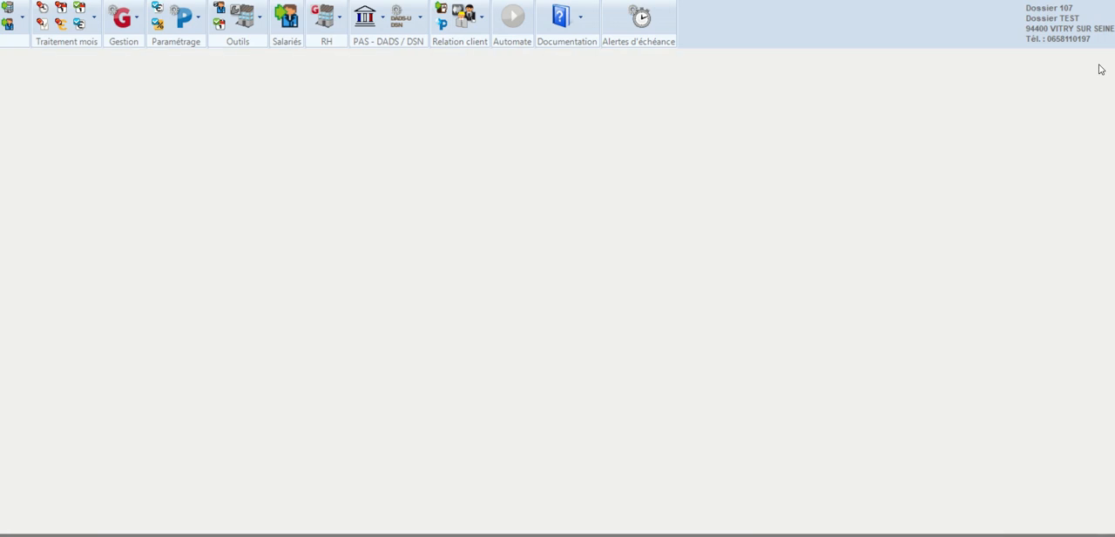
Step: Open the Etat d'avancement, mark the Silae alert about missing NIRs as read and close the alert window
click(94, 17)
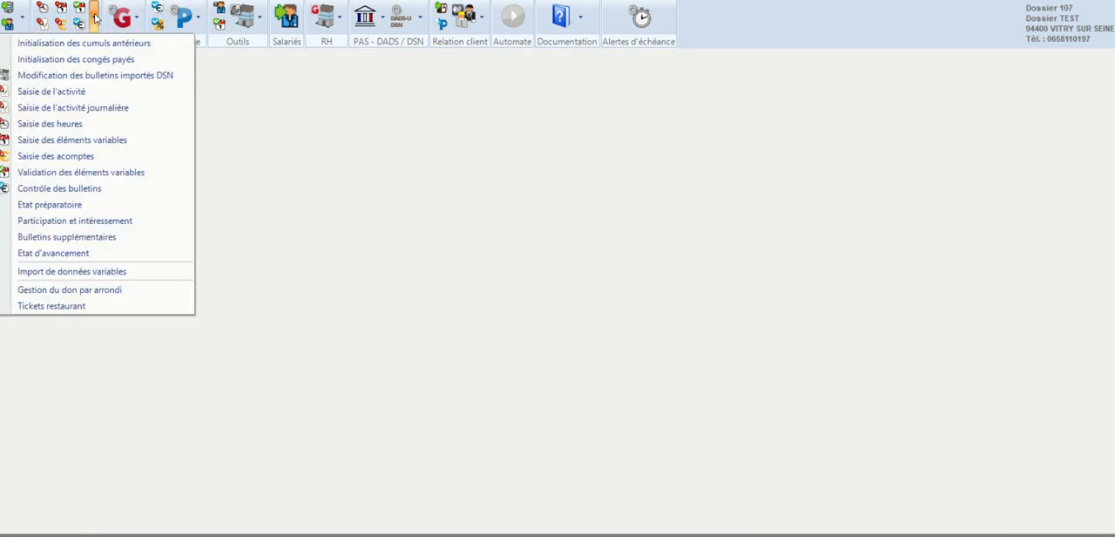
click(71, 253)
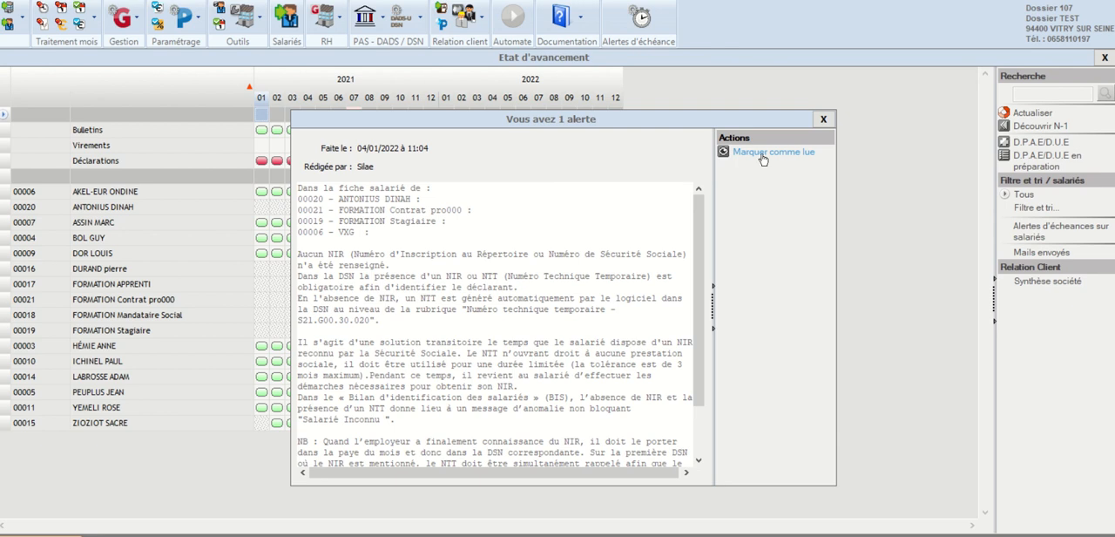
click(788, 153)
click(823, 119)
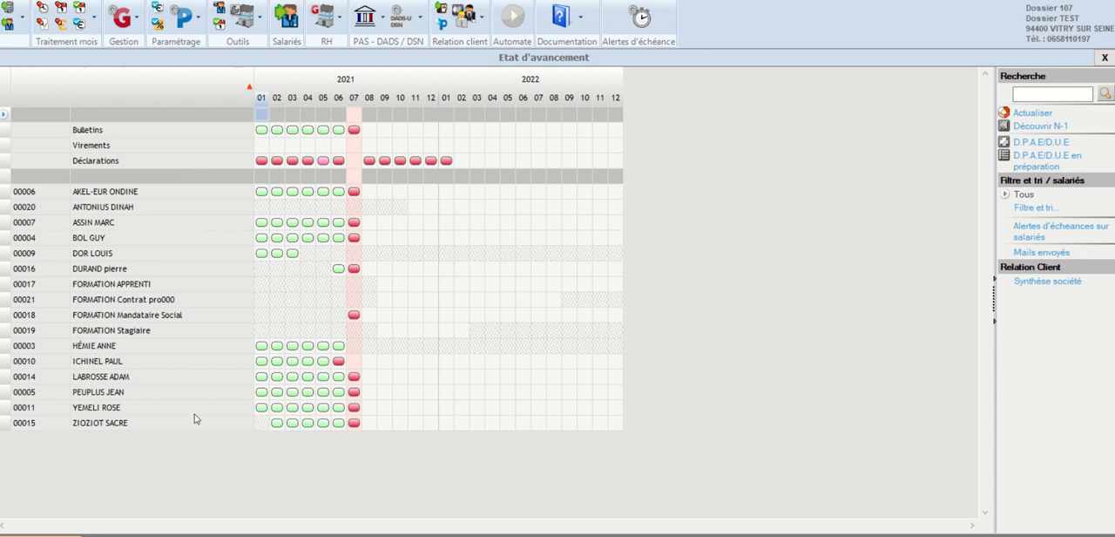
Step: Generate the July 2021 payslip for FORMATION Mandataire Social and open it
click(354, 318)
right_click(354, 319)
click(400, 332)
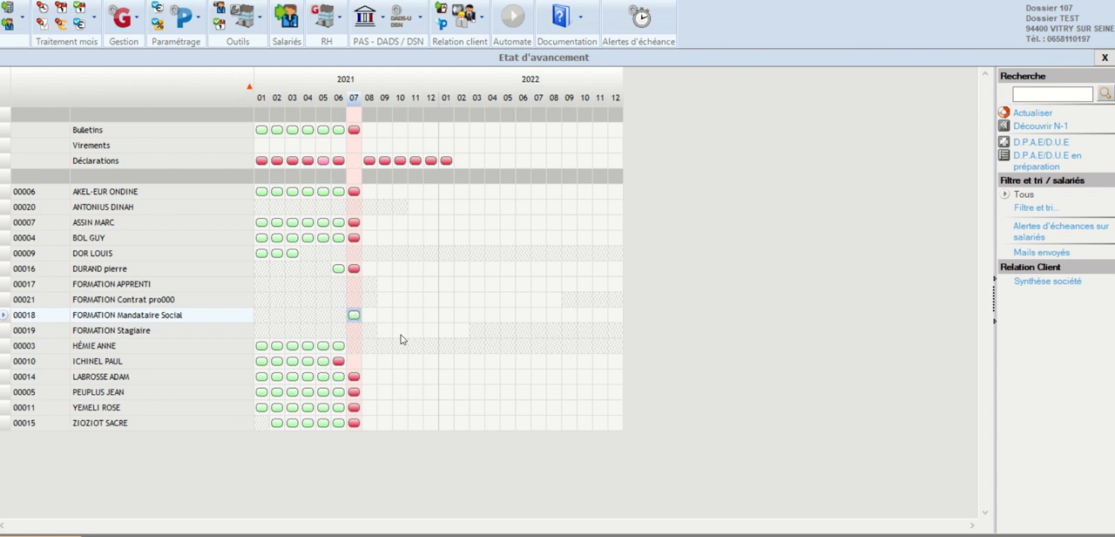
double_click(353, 316)
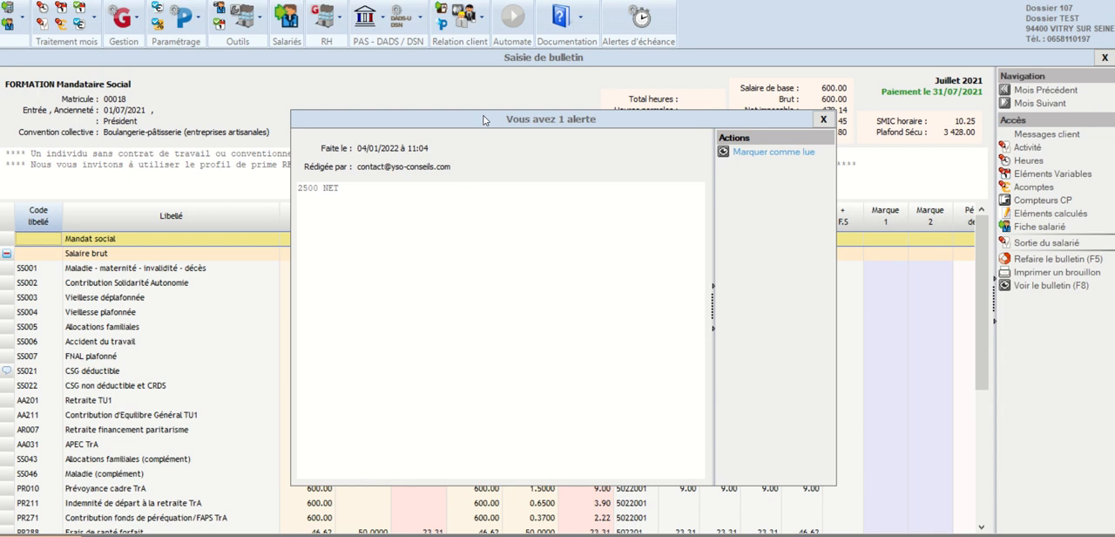
Step: Mark the payslip's "2500 NET" alert as read, and close the payslip and the Etat d'avancement
drag(485, 117, 416, 135)
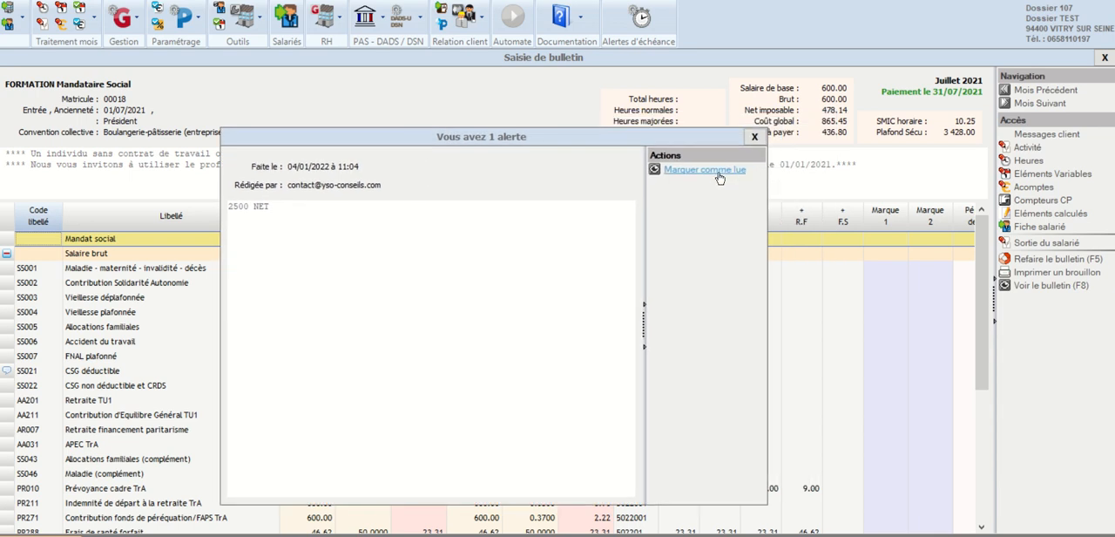
click(720, 171)
click(755, 137)
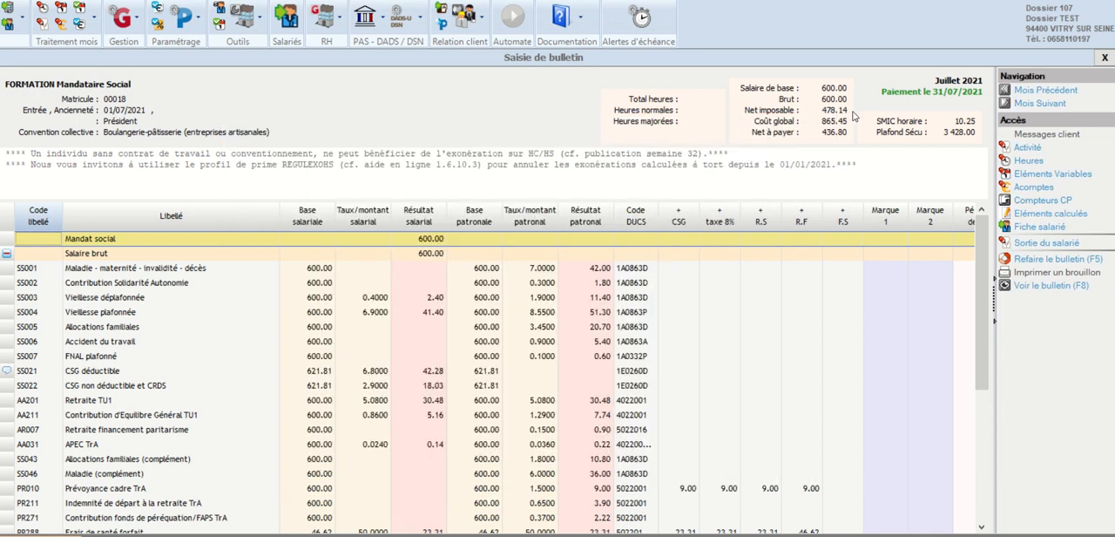
click(1103, 58)
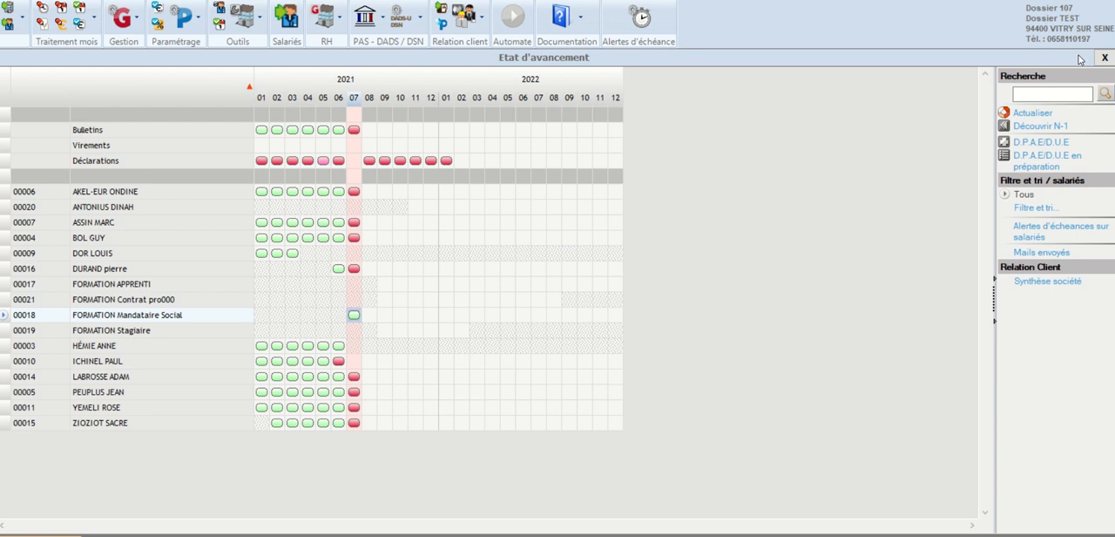
click(1105, 57)
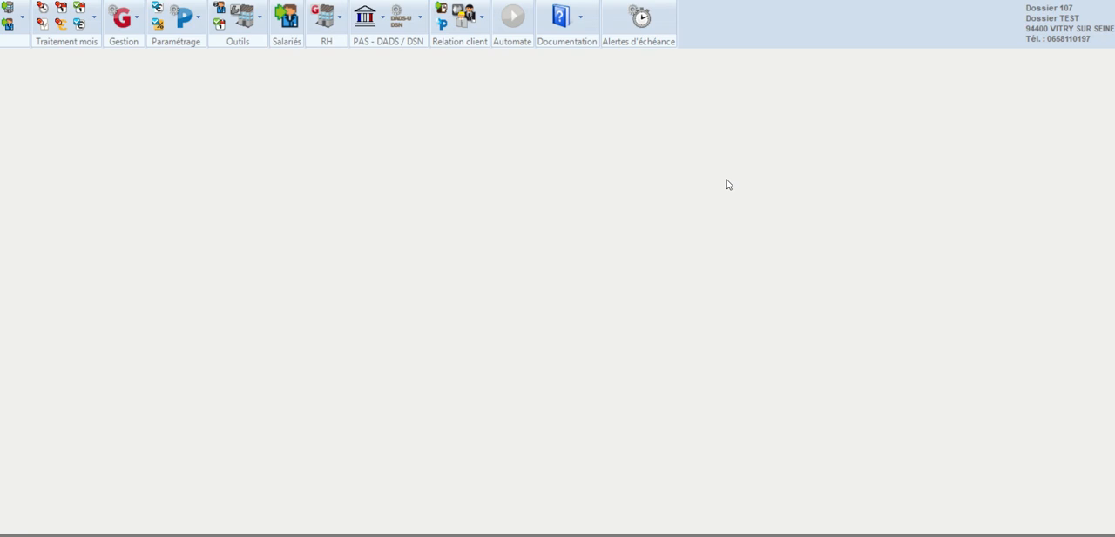
Step: Open the alerts of the Synthèse société and delete the existing Silae alert
click(482, 21)
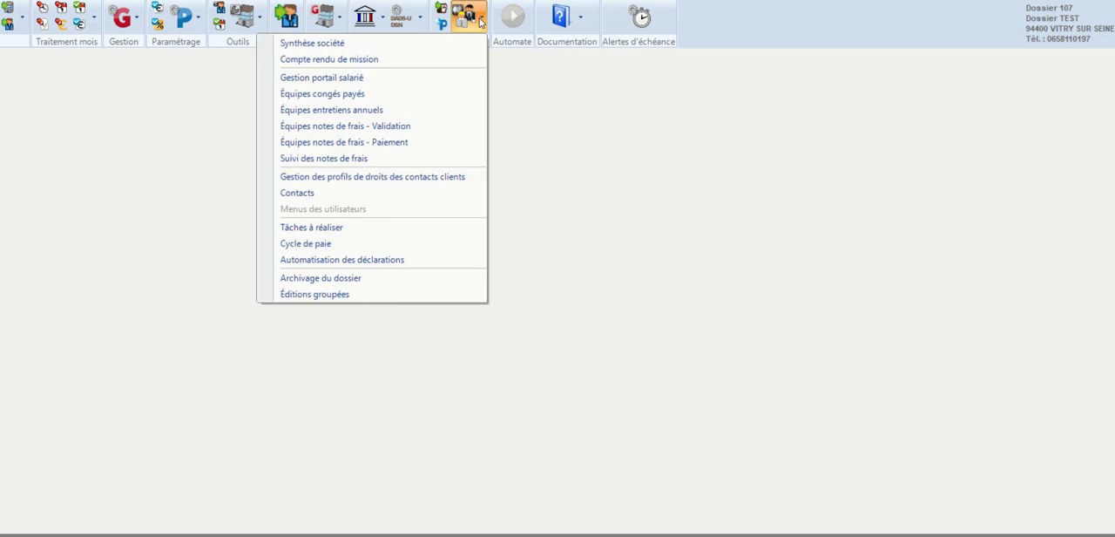
click(406, 45)
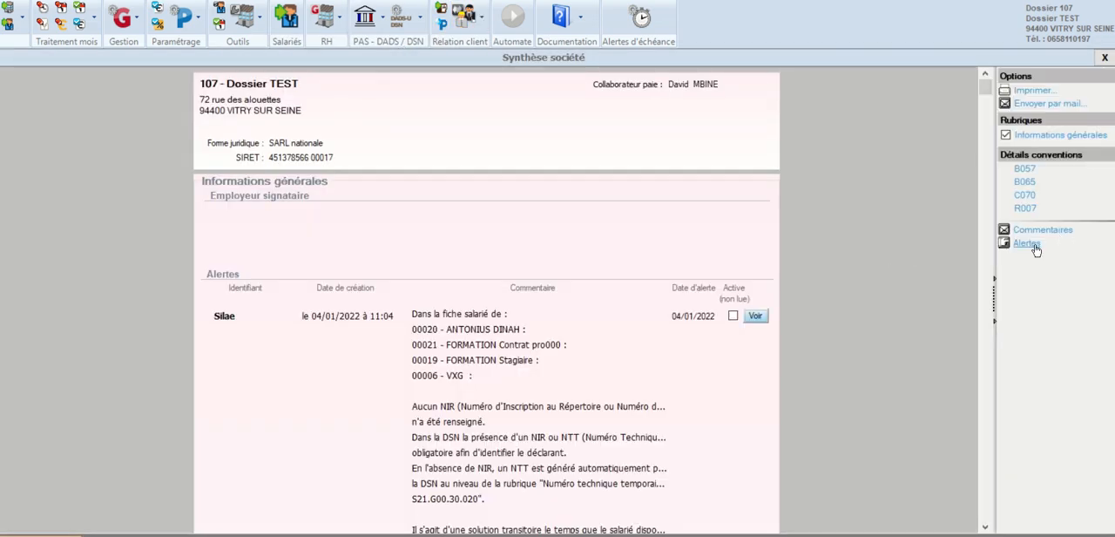
click(1031, 246)
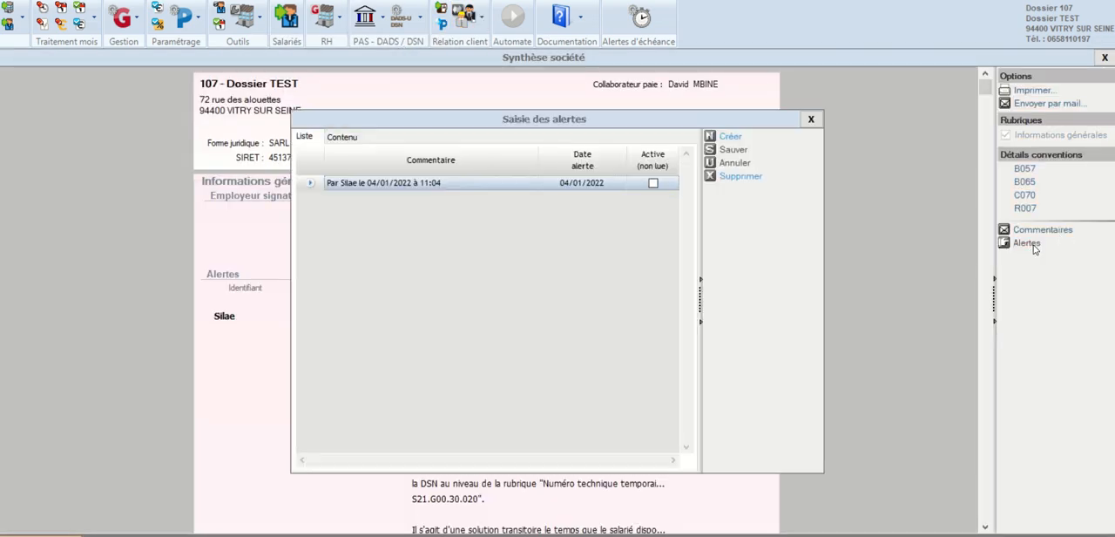
click(741, 176)
click(510, 324)
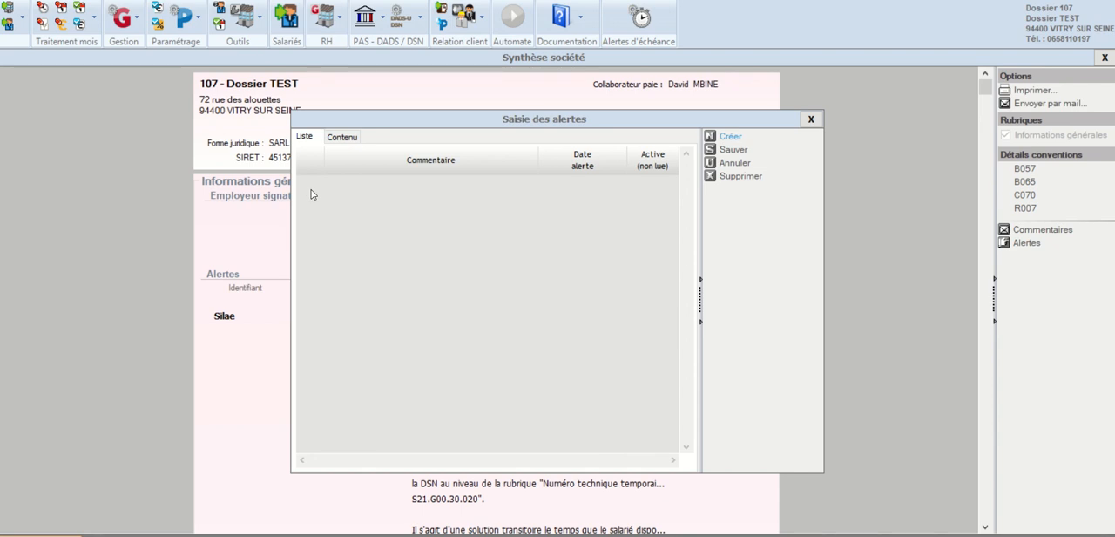
Step: Start a new company alert with the activation date 01/12/2021
click(734, 136)
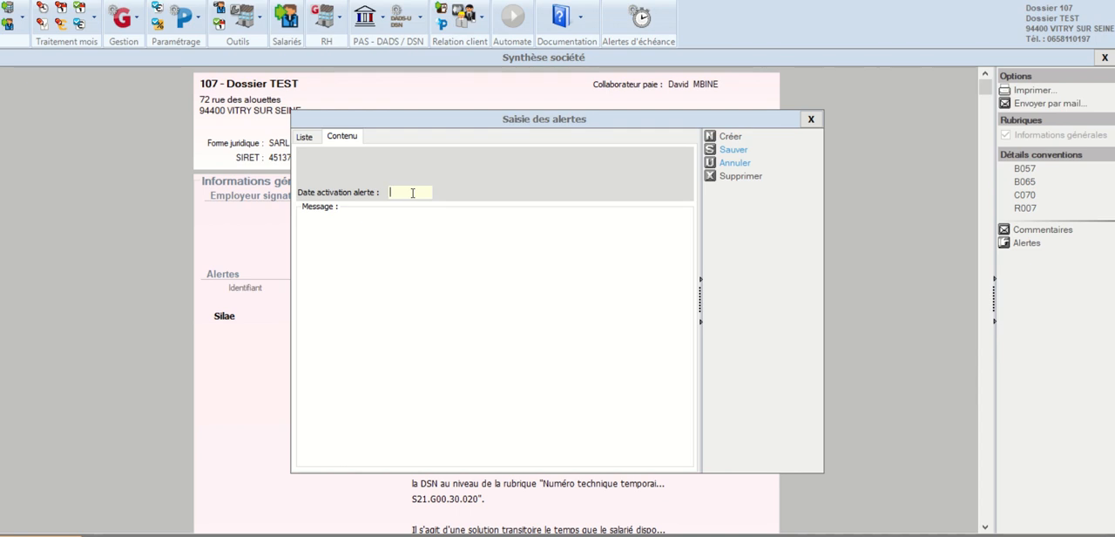
text(010)
key(BackSpace)
text(12/2021)
key(Tab)
Step: Enter the alert message "affiliation prévoyance à faire", save the alert and close the Synthèse société
key(BackSpace)
text(affil)
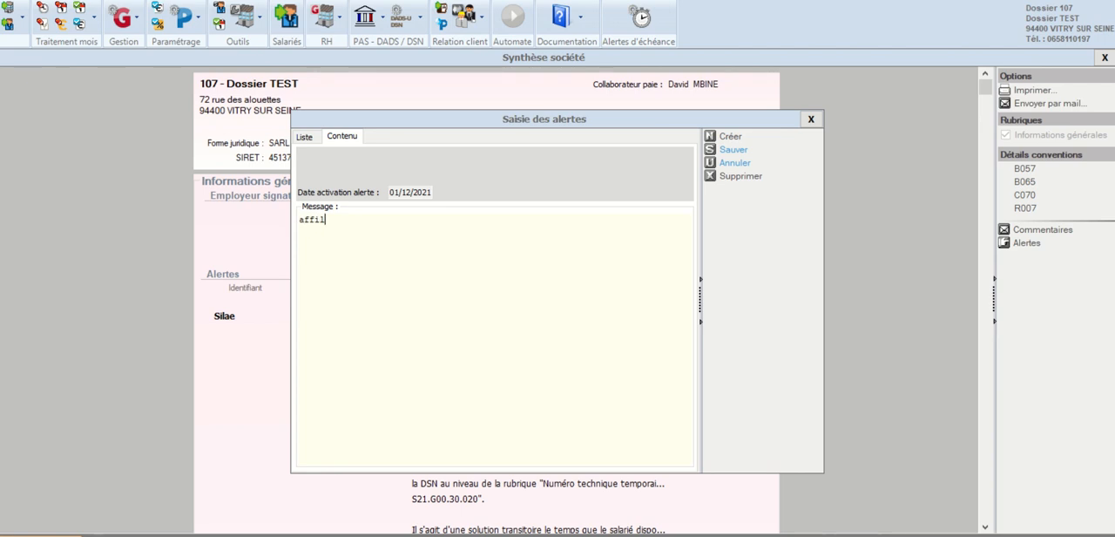
text(iation prévoyance à faire)
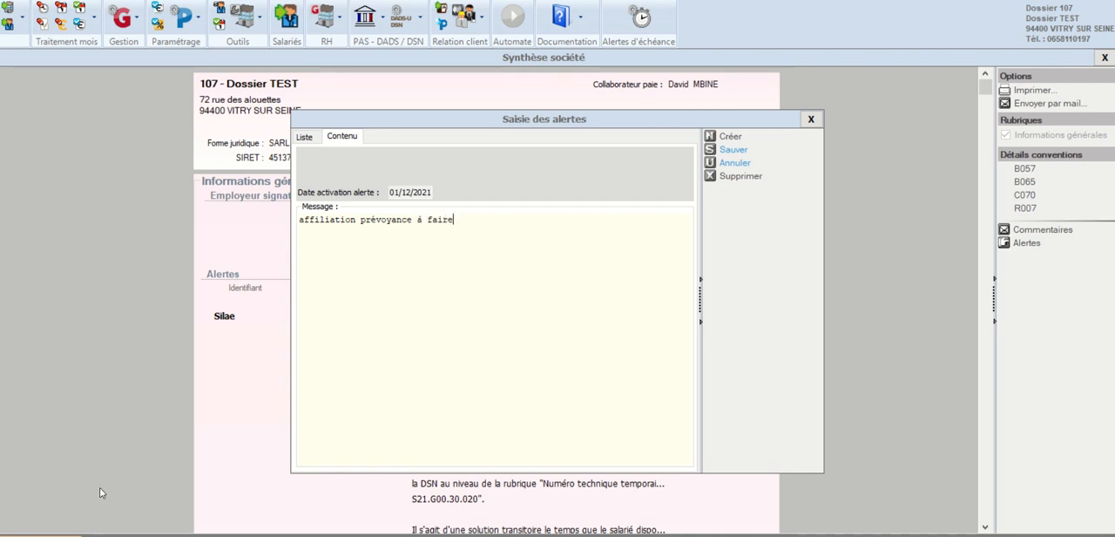
click(733, 149)
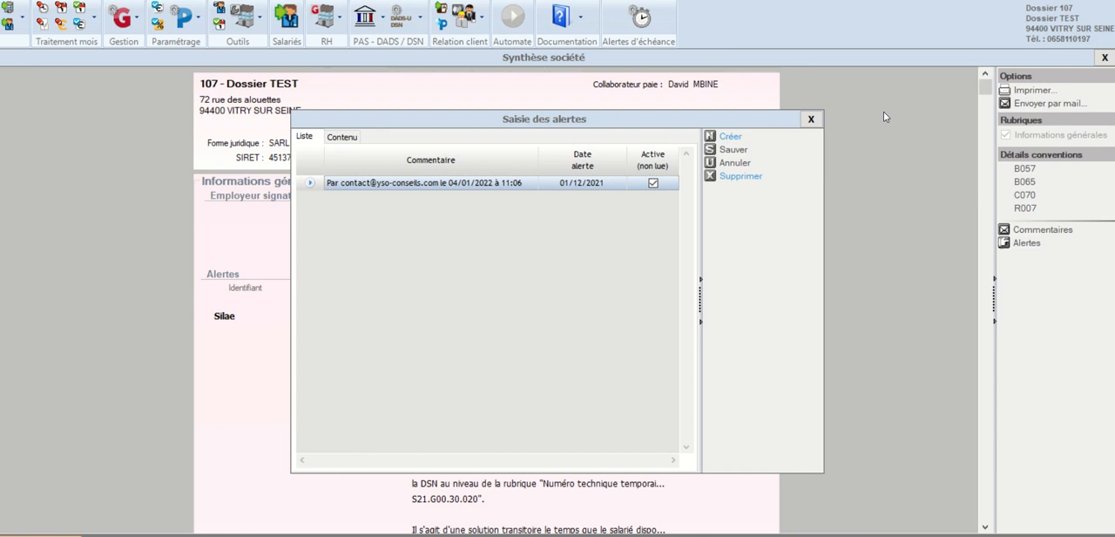
click(810, 118)
click(1103, 57)
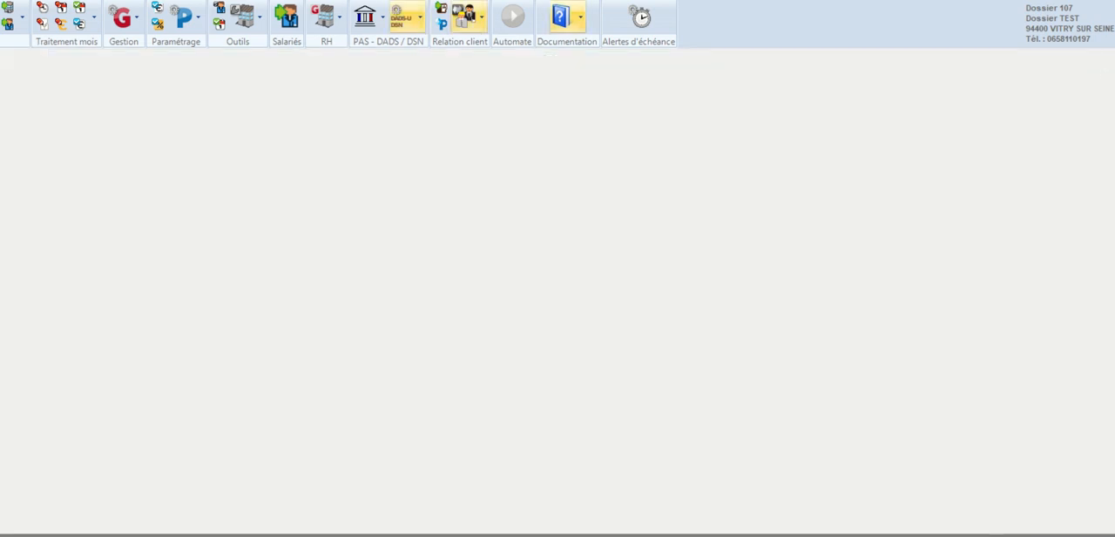
Step: Reopen the Etat d'avancement and mark the first of the company alerts, written by Silae, as read
click(94, 16)
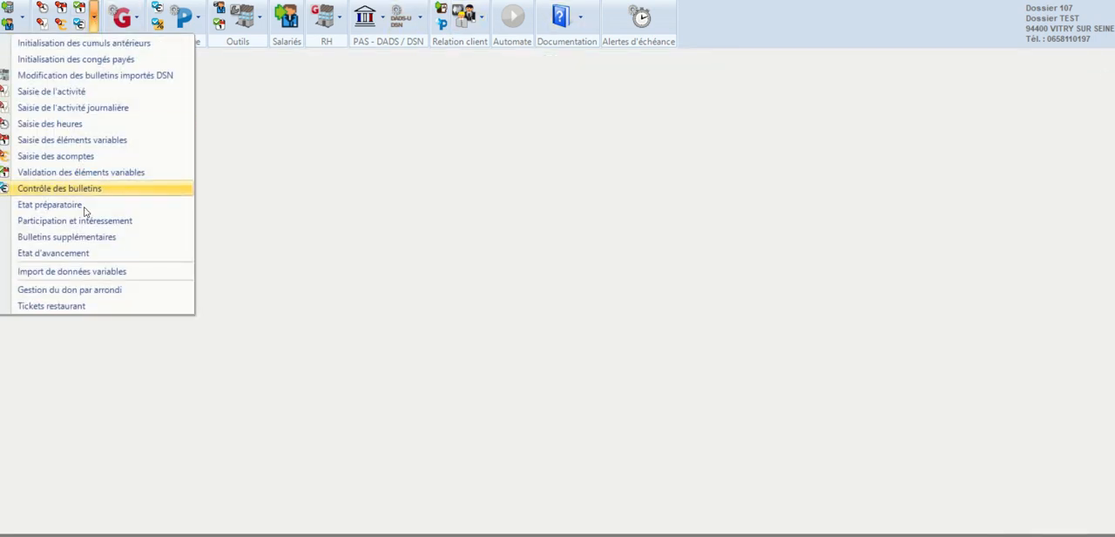
click(71, 253)
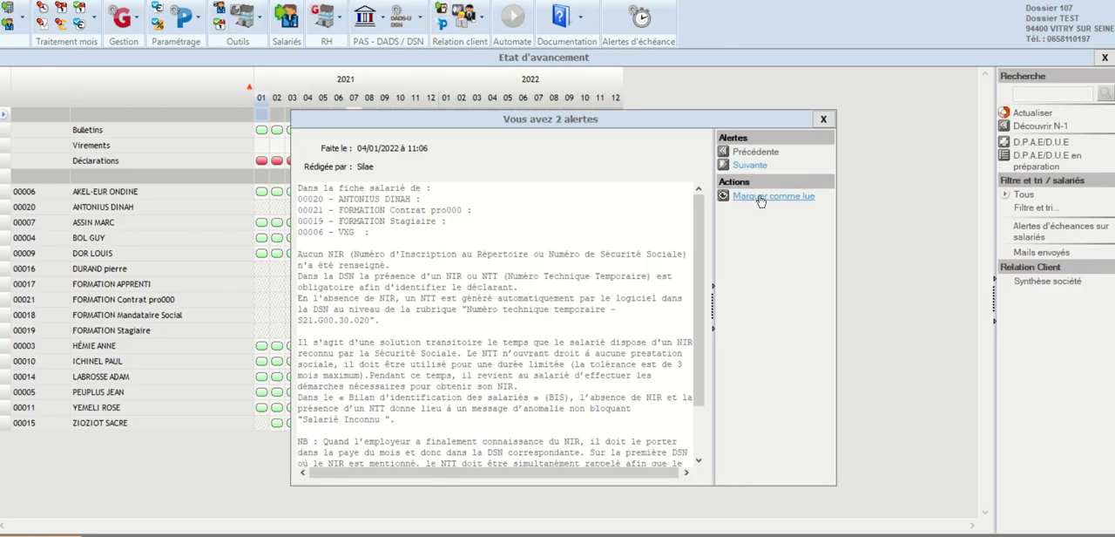
click(748, 196)
Step: Review the company alerts in turn, going back and forth between the Silae alert and "affiliation prévoyance à faire"
click(750, 165)
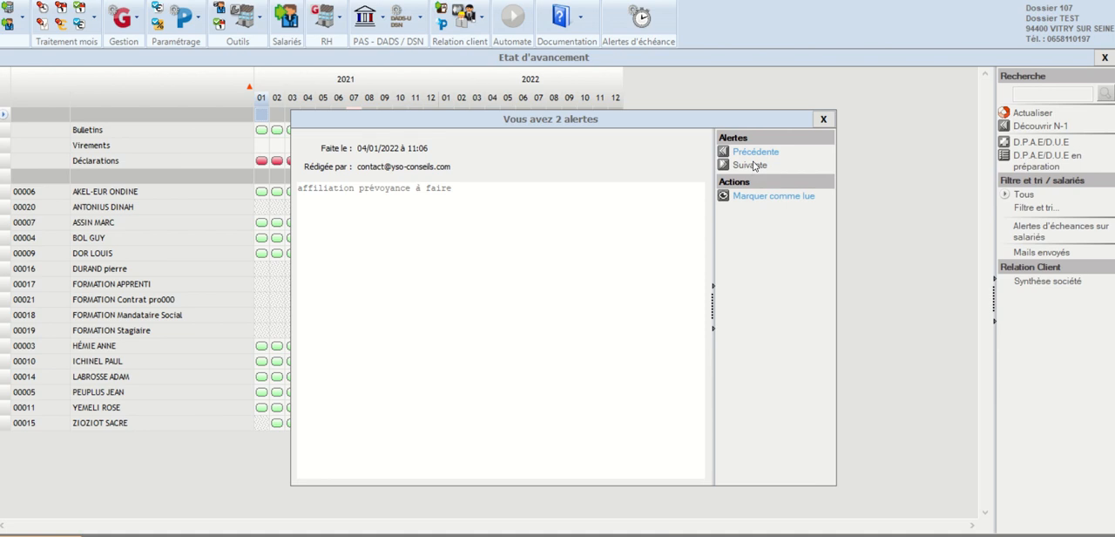
click(745, 151)
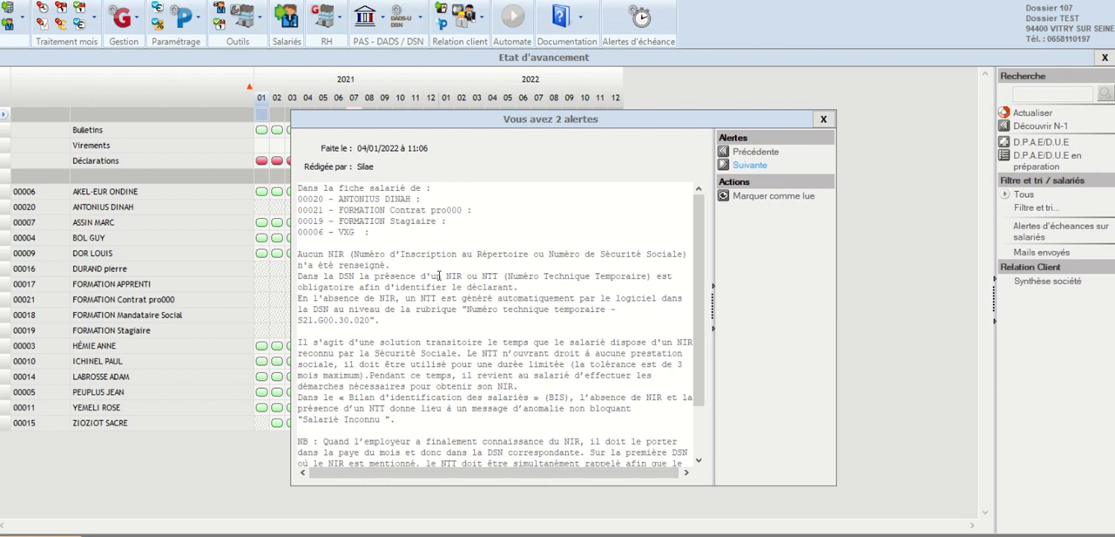
click(749, 166)
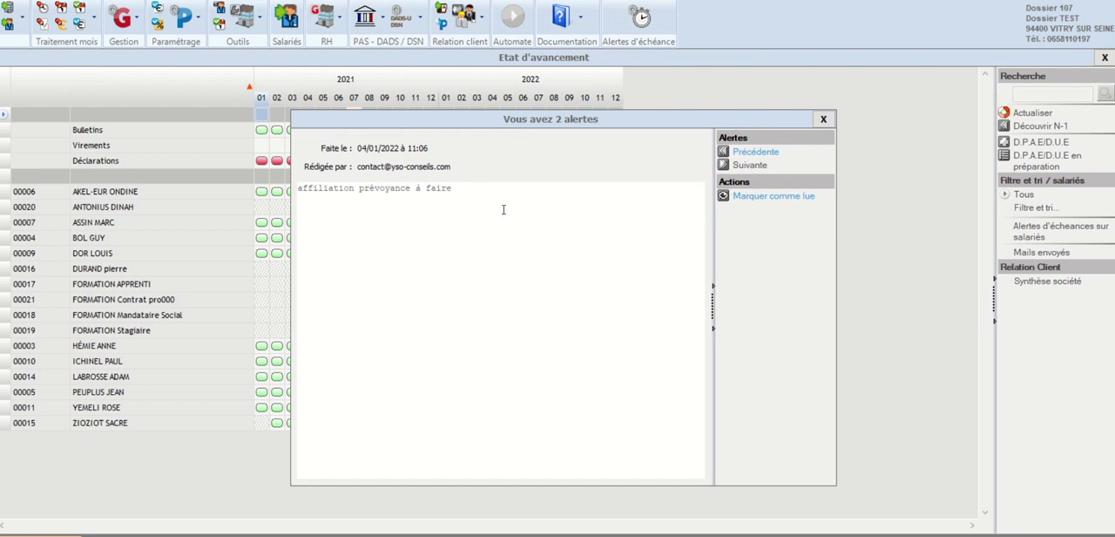
click(764, 153)
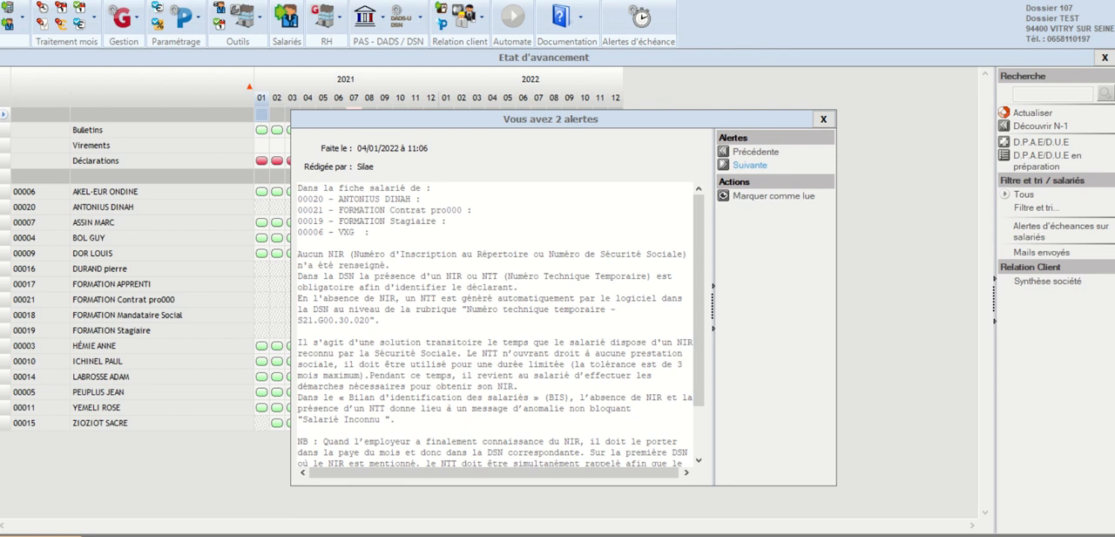
click(750, 165)
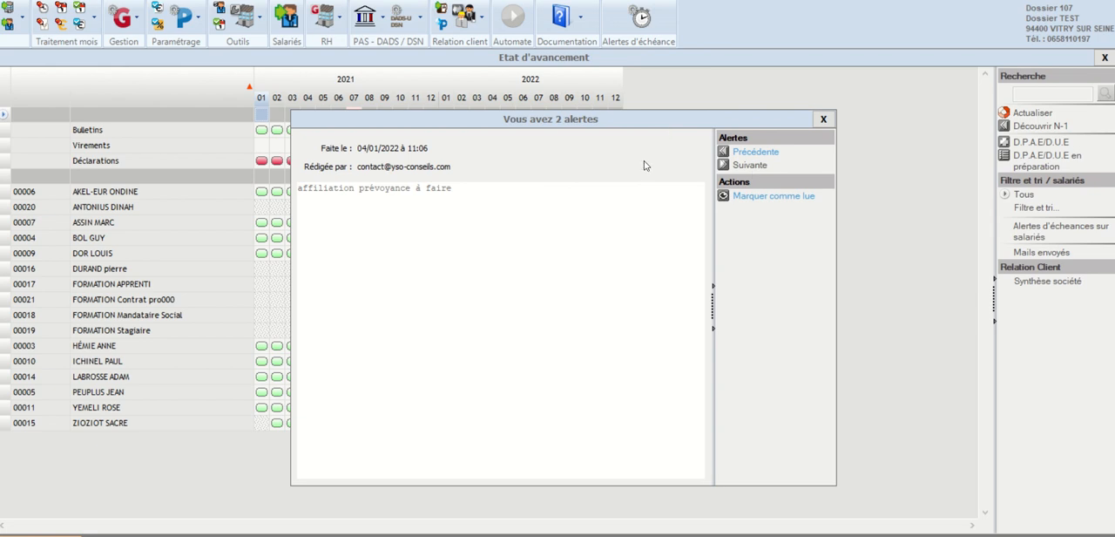
Step: Close the company alerts and the Etat d'avancement, and open the Synthèse société
click(823, 119)
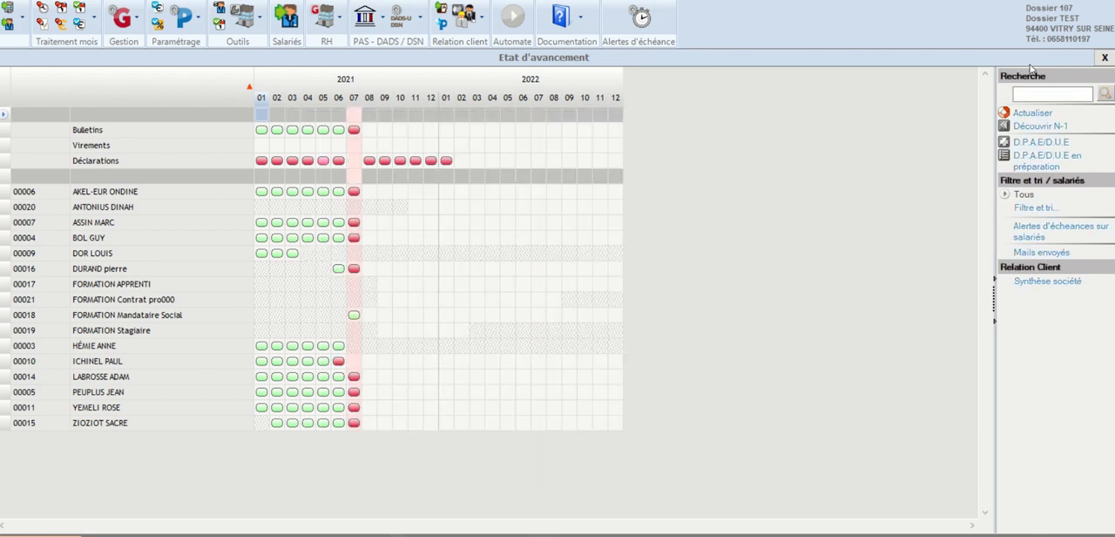
click(1103, 58)
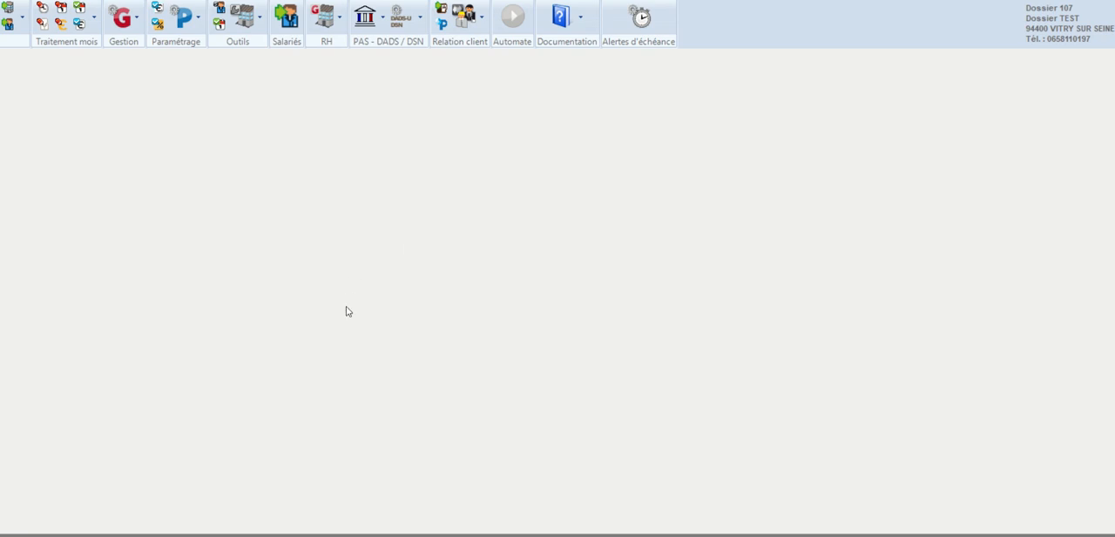
click(463, 17)
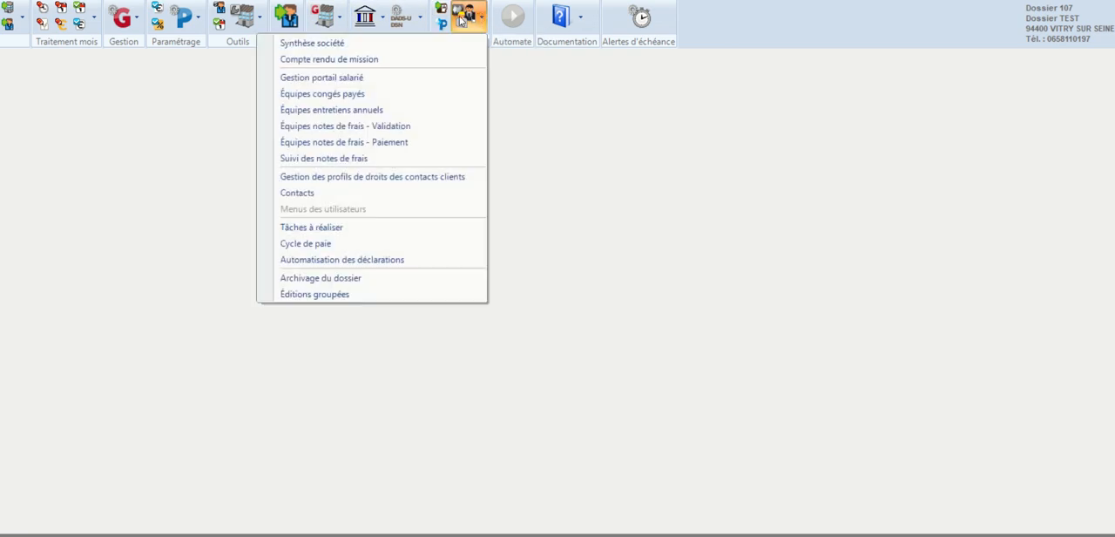
click(375, 44)
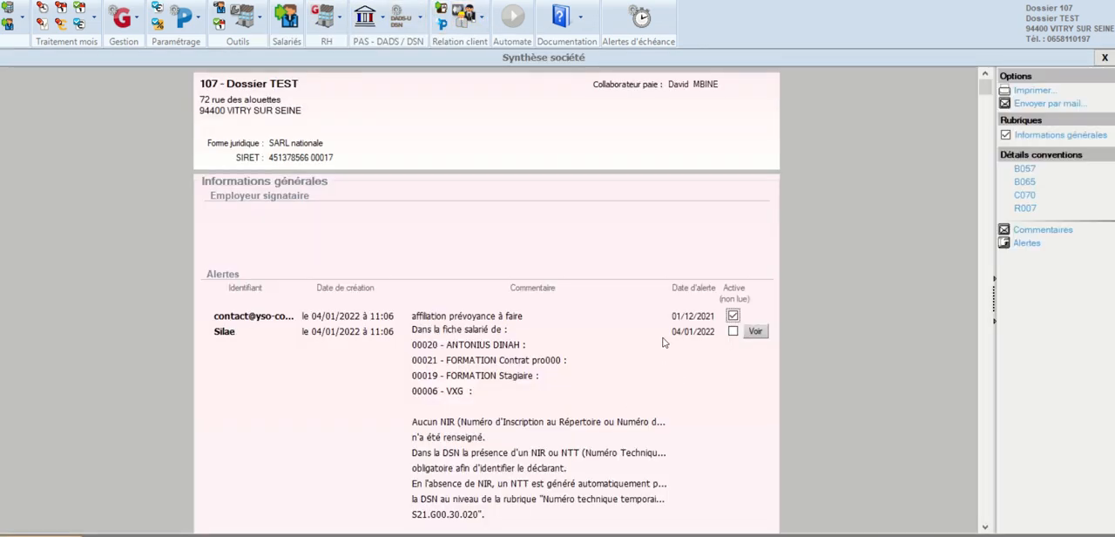
Step: Start a new company comment, discard it without saving and close the Synthèse société
click(1041, 230)
click(730, 137)
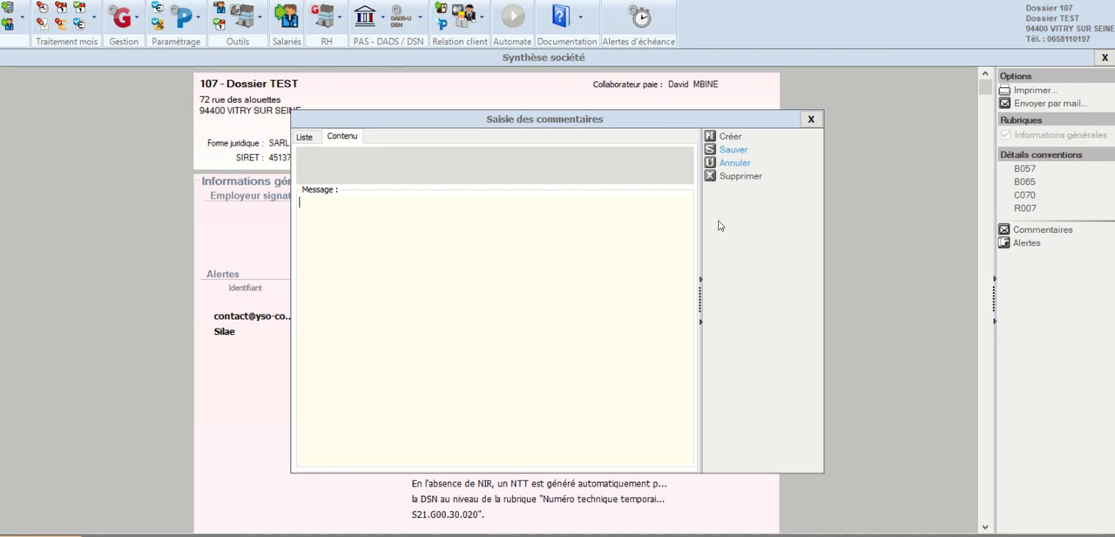
click(811, 119)
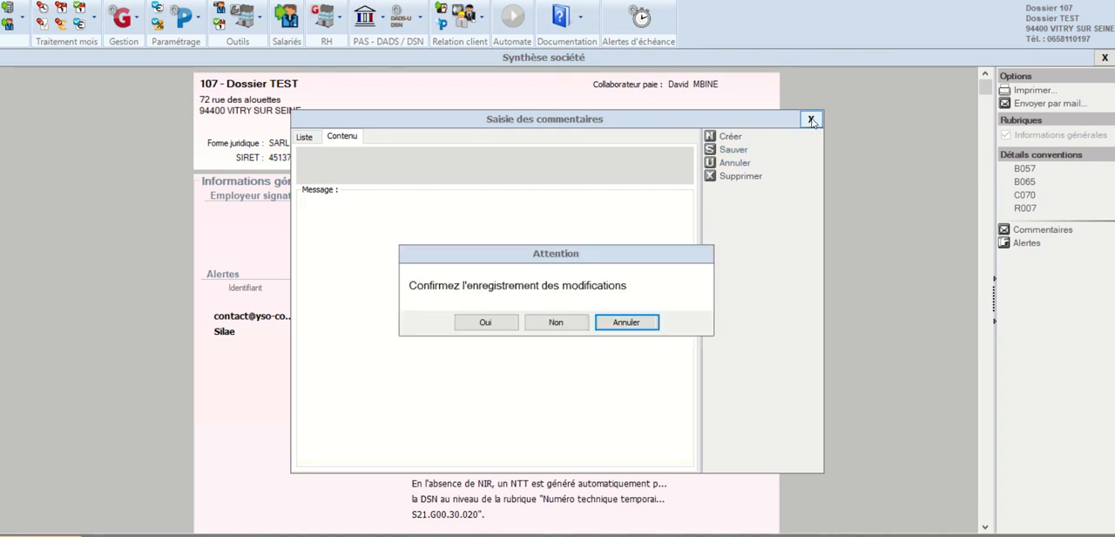
click(556, 323)
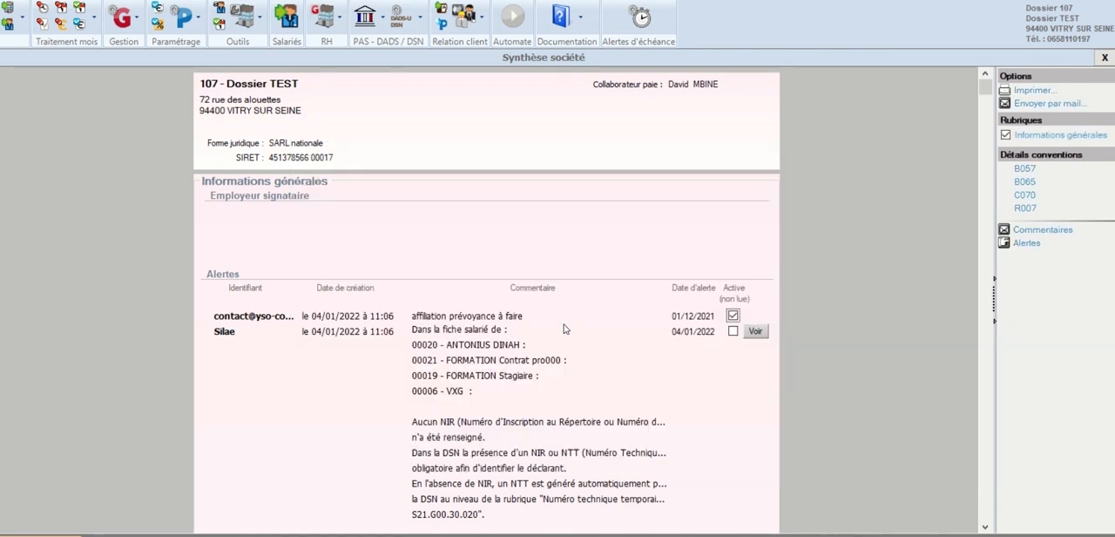
click(1104, 58)
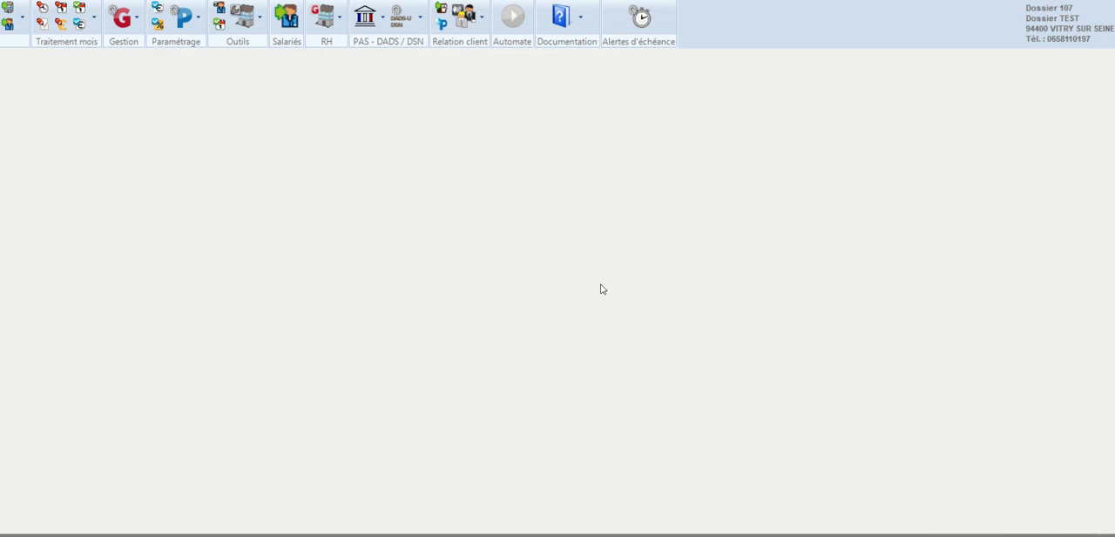